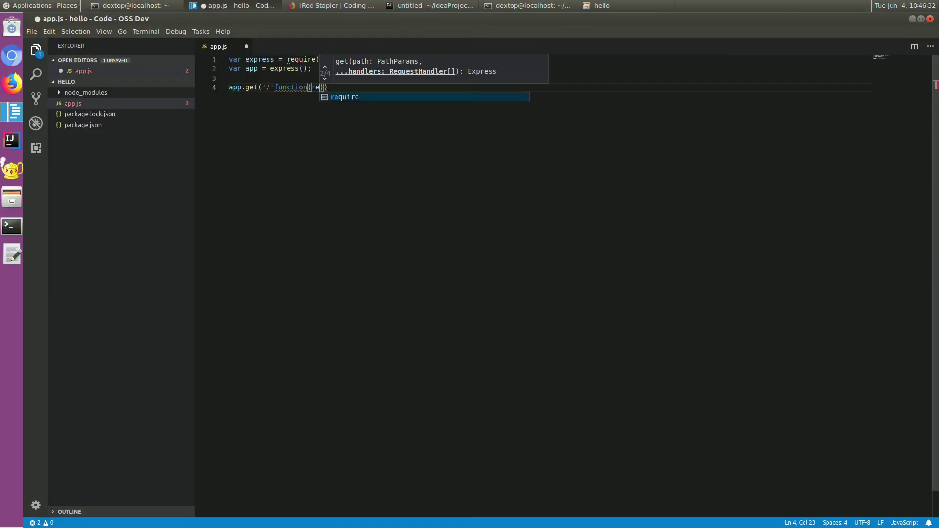
# Step: Write the Express Hello World route and app.listen(3000) block in app.js
pyautogui.write("q,res) { res.send('Hello World');  app.listen(3000, function () { console.l")
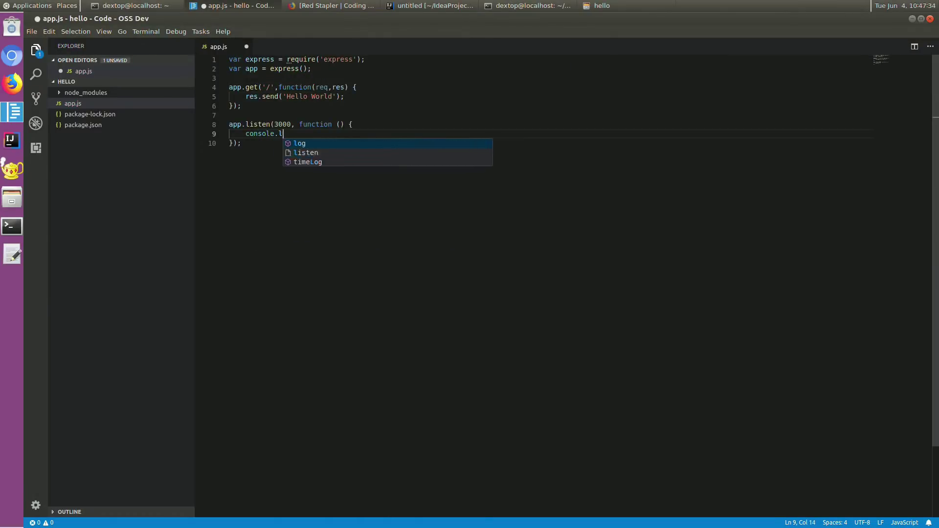
pyautogui.write("og('App is running and listen")
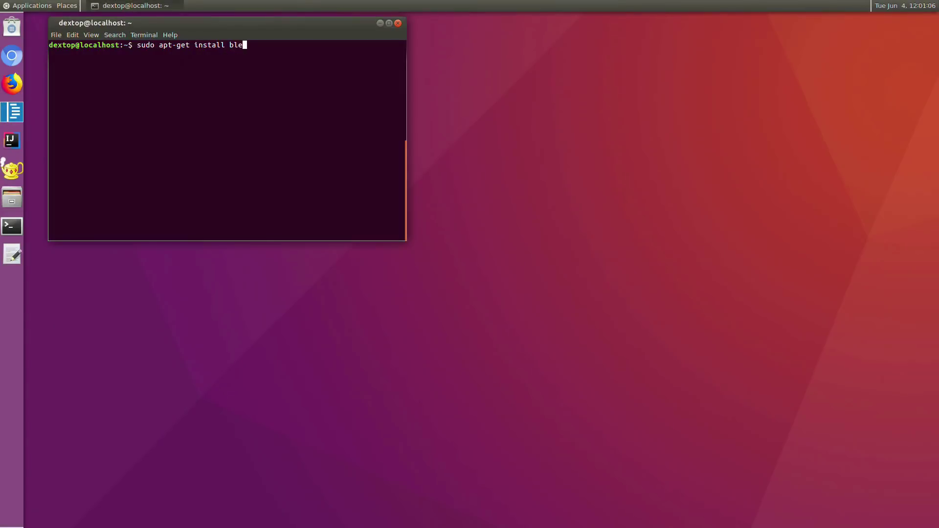
pyautogui.write('nde')
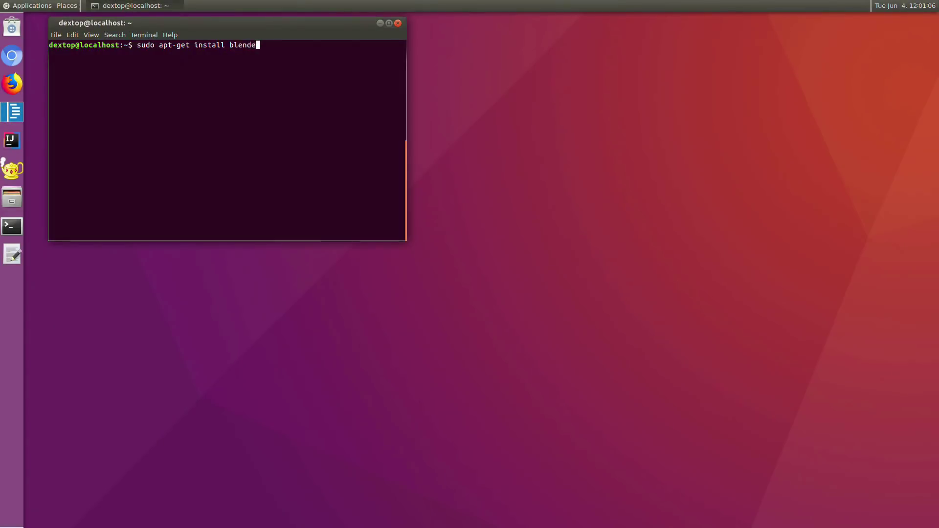
pyautogui.write('r')
pyautogui.press('Return')
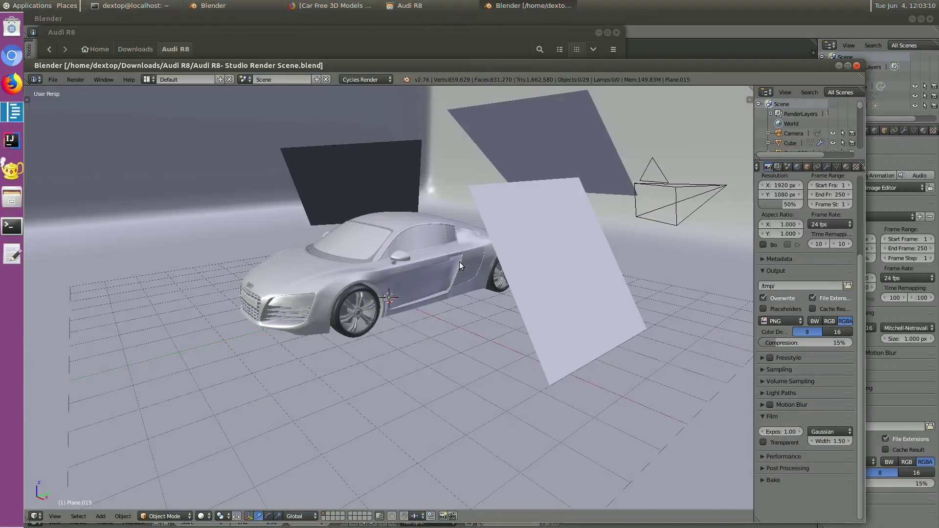
pyautogui.moveTo(410, 259); pyautogui.dragTo(412, 258, button='middle')
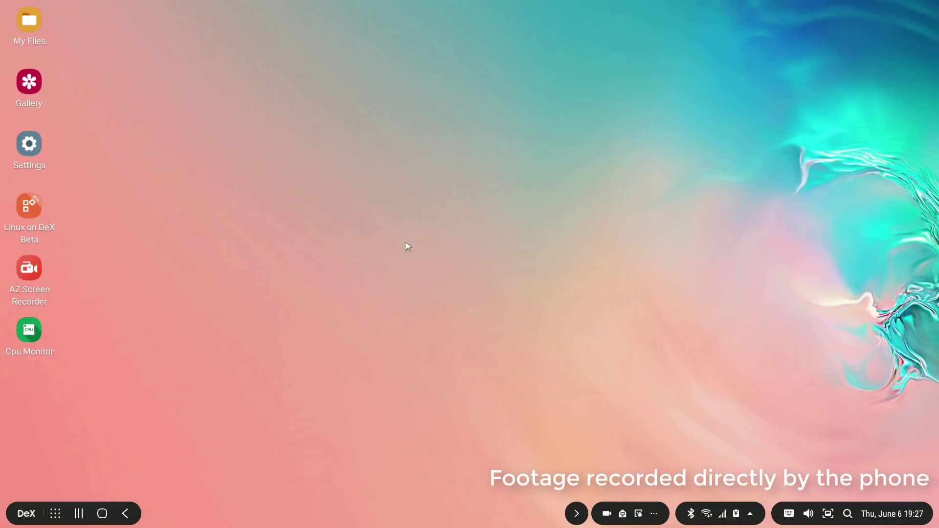
# Step: Launch Linux on DeX Beta from page 2 of the Apps drawer and run its container
pyautogui.click(55, 514)
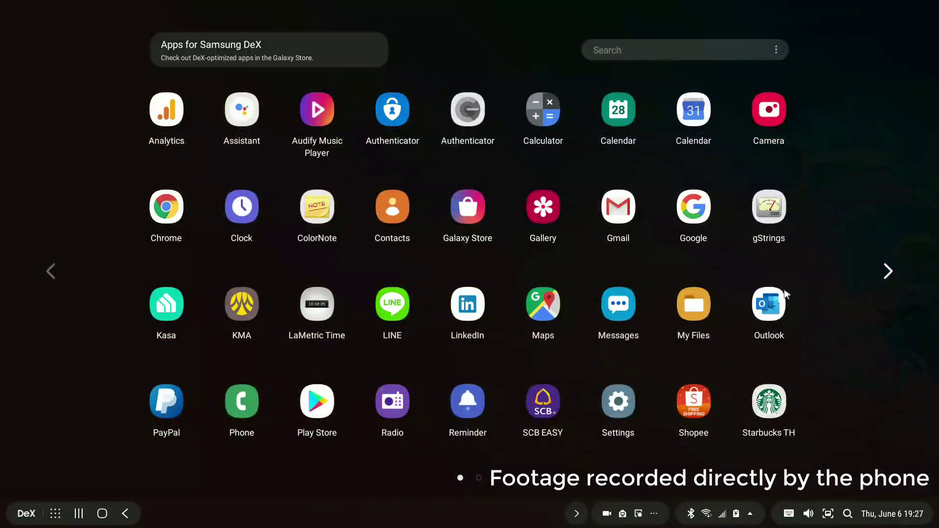
pyautogui.click(887, 271)
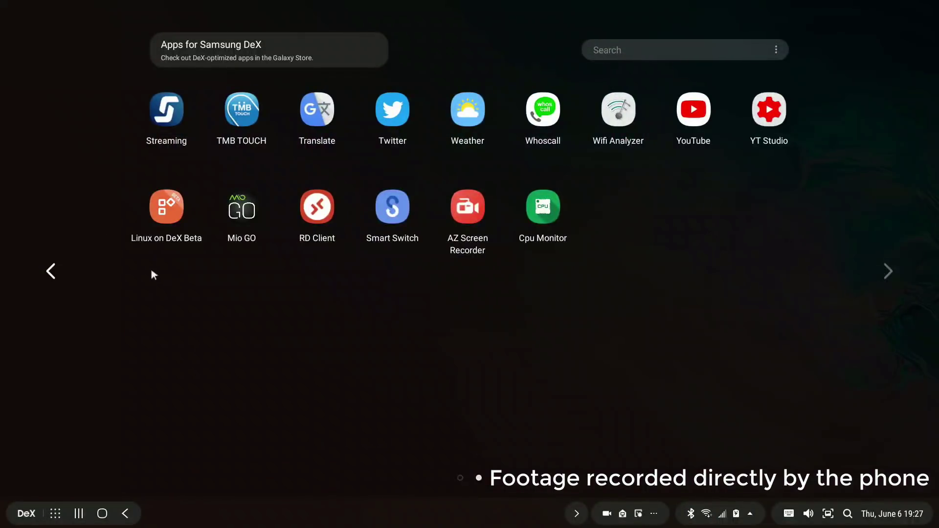
pyautogui.click(161, 210)
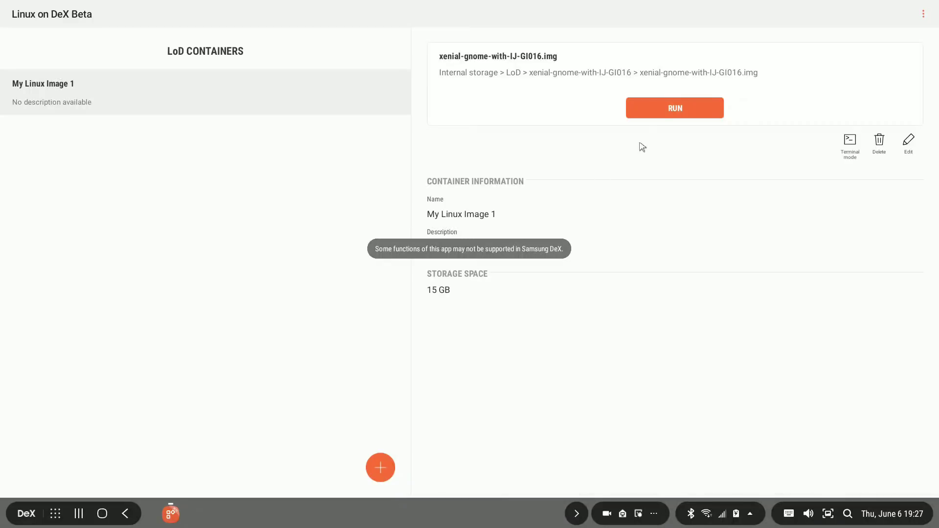
pyautogui.click(668, 103)
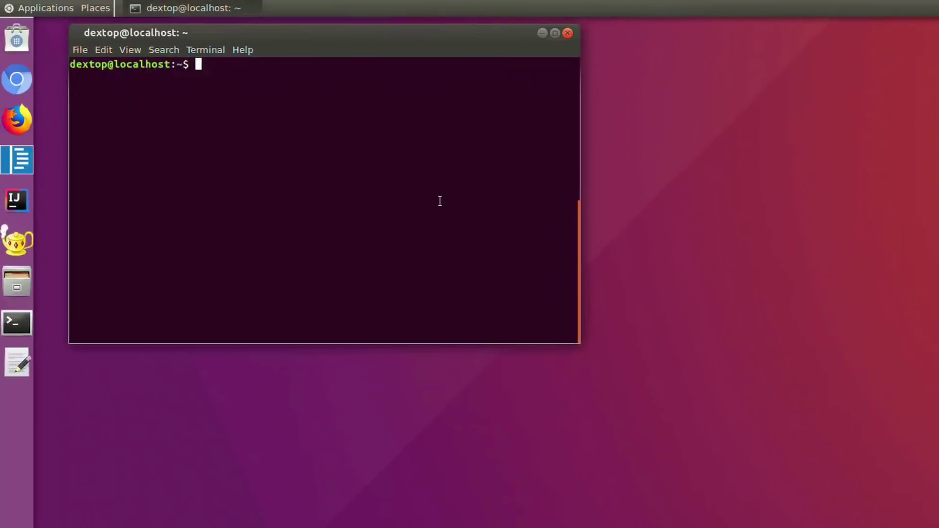
# Step: Install blender with sudo apt-get, then launch Blender 2.76 from Applications > Graphics
pyautogui.write('do apt-get i')
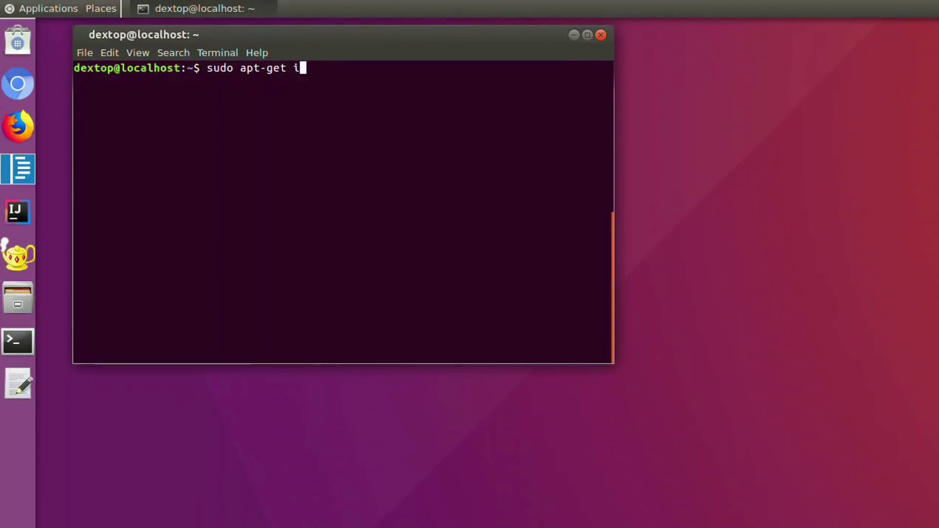
pyautogui.write('nstall blender')
pyautogui.press('Return')
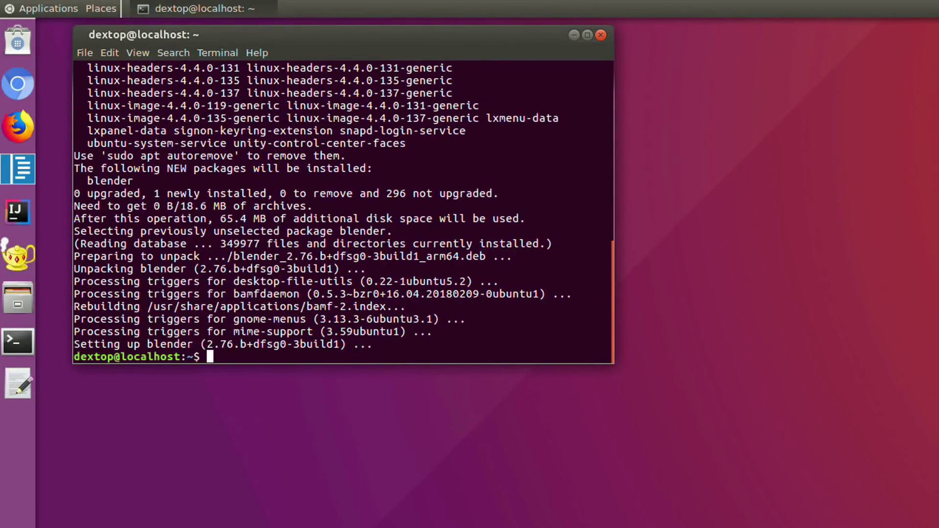
pyautogui.click(59, 7)
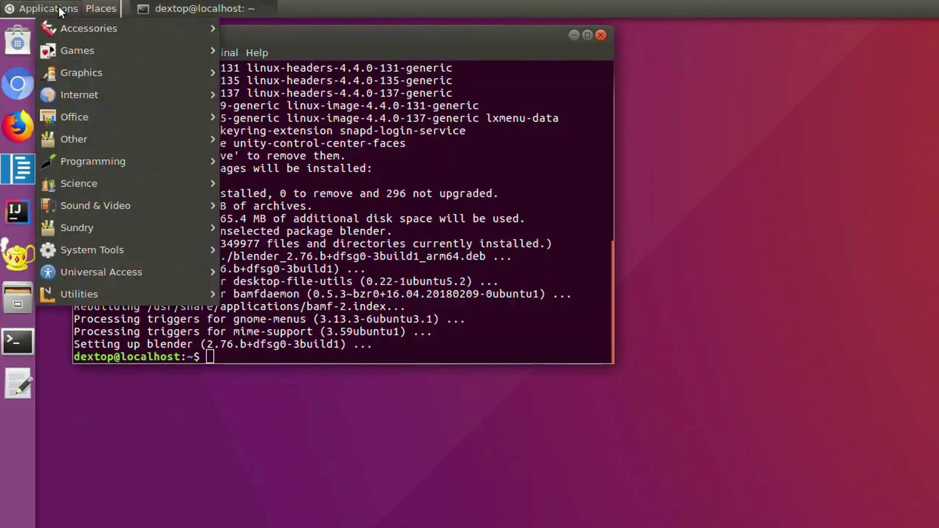
pyautogui.moveTo(152, 74)
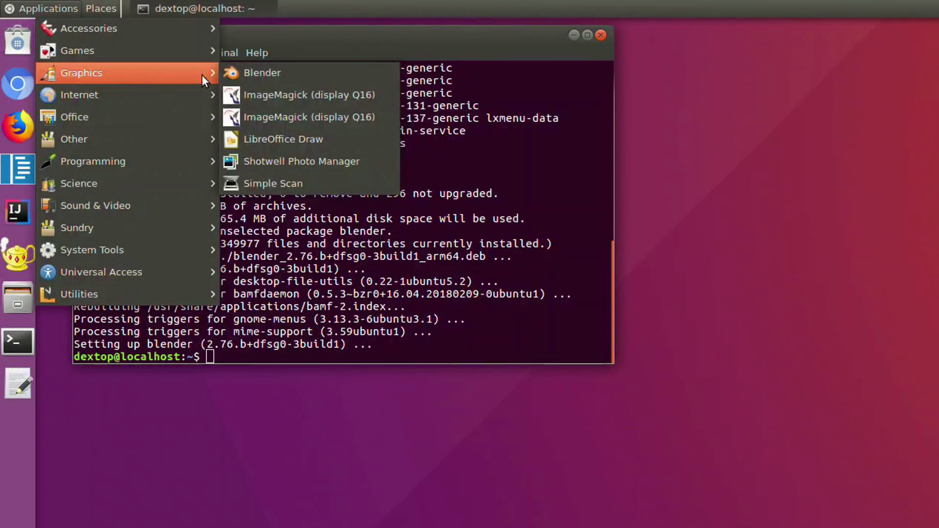
pyautogui.click(271, 77)
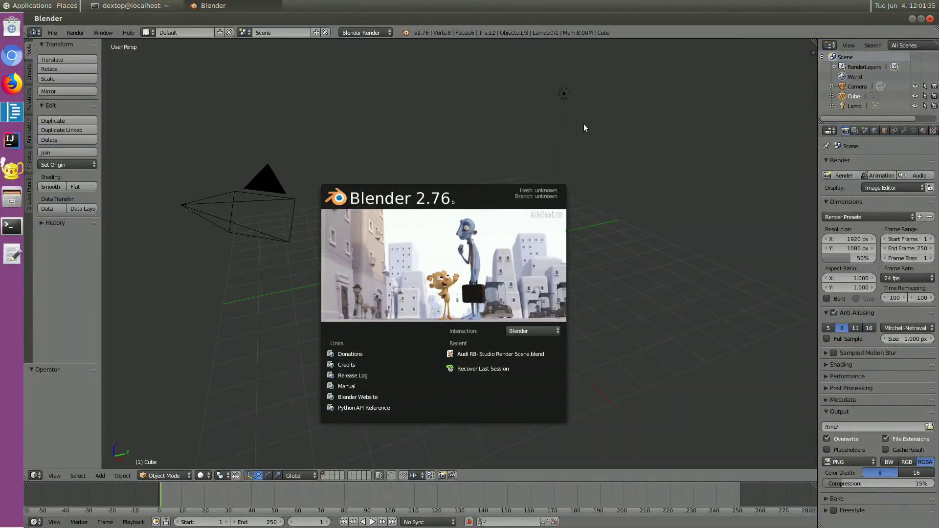
# Step: Dismiss the splash and raise the default cube 1.8 along Z, nudging it 0.023 along Y
pyautogui.click(584, 128)
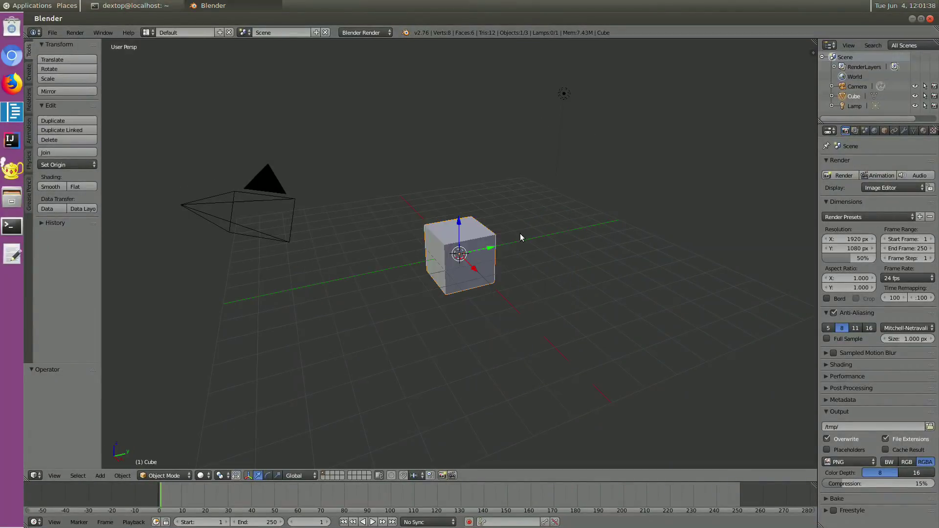
pyautogui.moveTo(521, 233); pyautogui.dragTo(456, 243, button='middle')
pyautogui.press('g')
pyautogui.press('z')
pyautogui.click(511, 225)
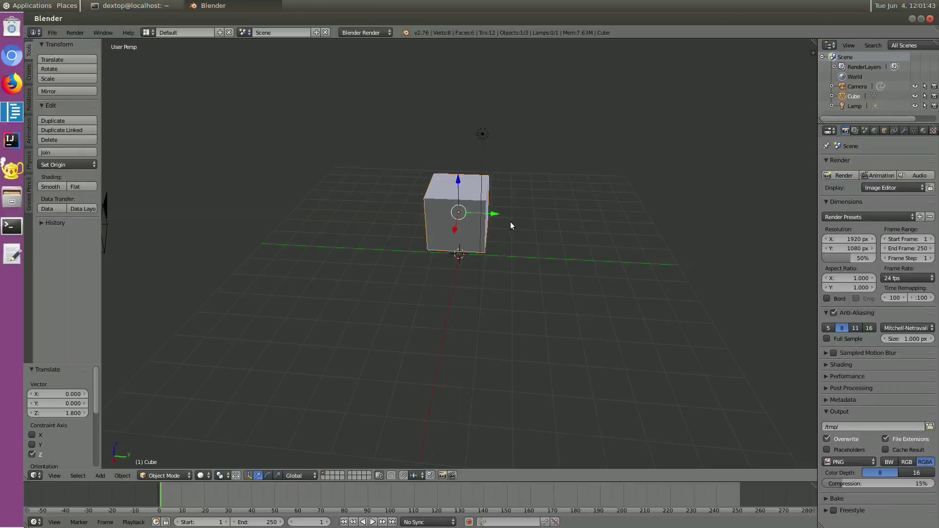
pyautogui.moveTo(494, 218)
pyautogui.mouseDown()
pyautogui.moveTo(572, 218)
pyautogui.moveTo(489, 220)
pyautogui.mouseUp()
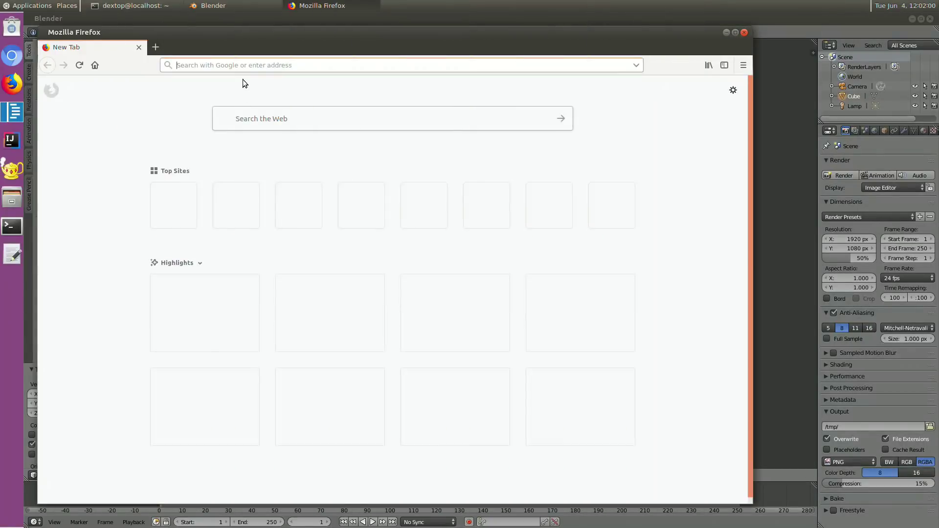
# Step: Open the Free3D Audi R8 model page and show its download file gw4c6lw7or28-AudiR8.rar
pyautogui.write('fr')
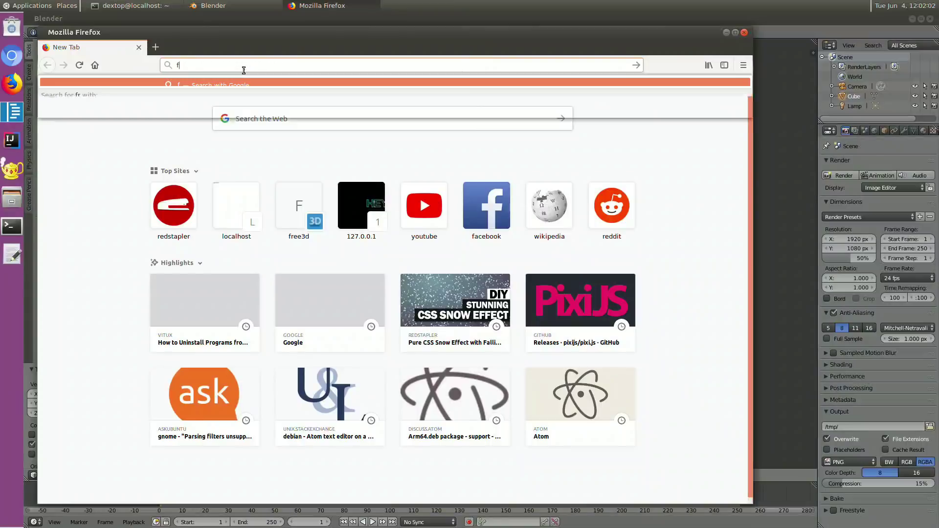
pyautogui.click(227, 100)
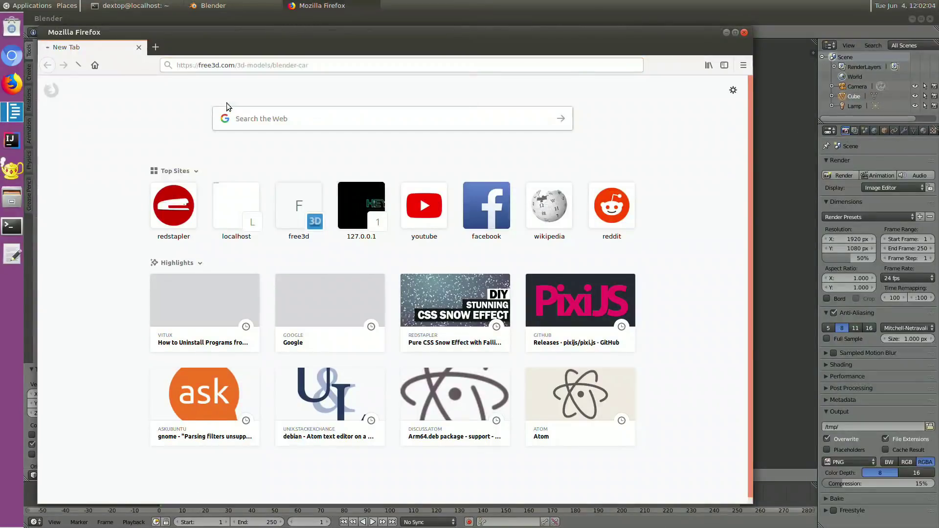
pyautogui.doubleClick(267, 32)
pyautogui.scroll(-2, 368, 153)
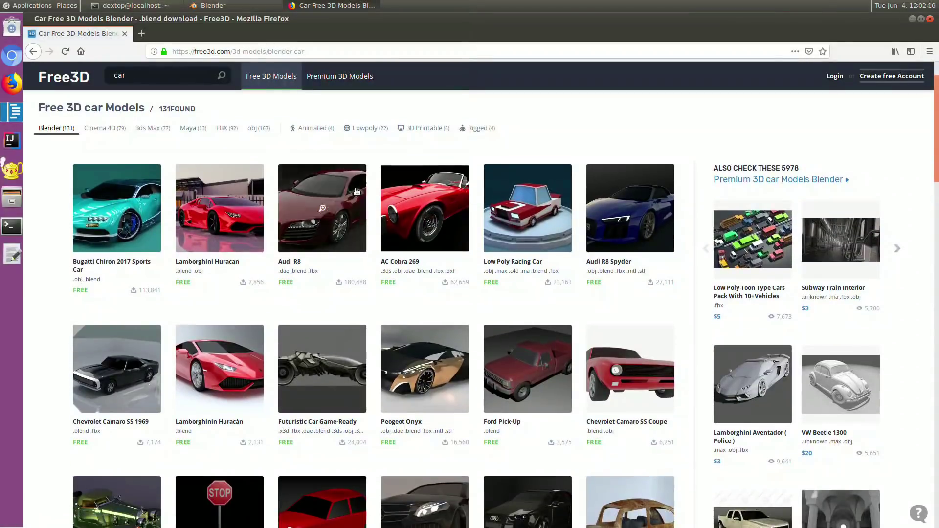
pyautogui.click(356, 193)
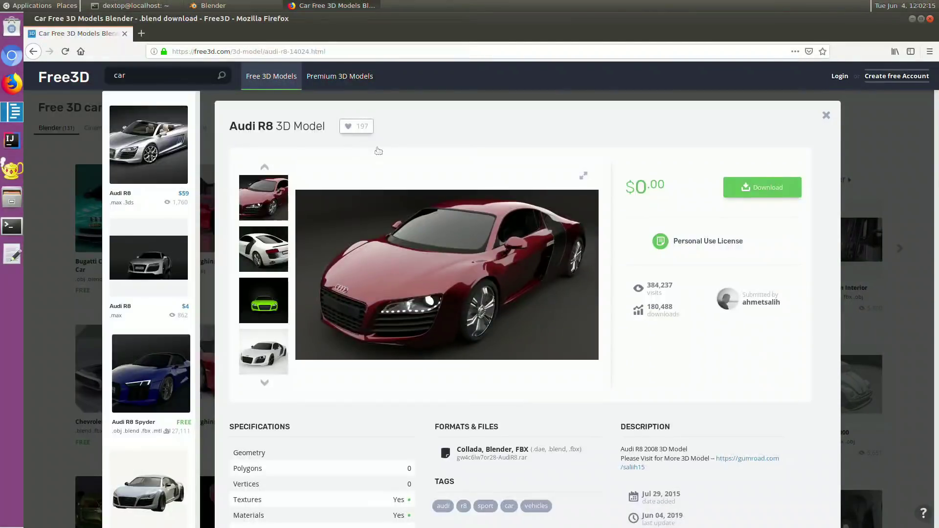
pyautogui.click(756, 190)
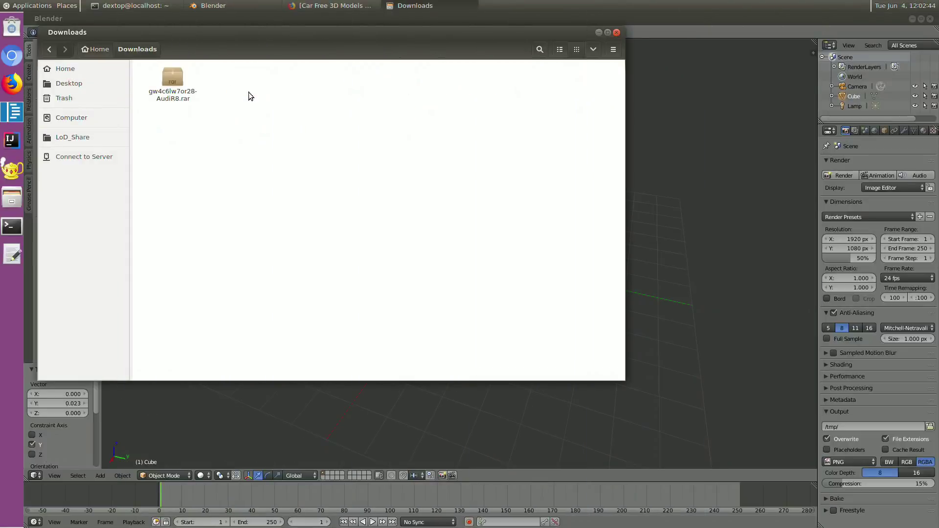
# Step: Extract gw4c6lw7or28-AudiR8.rar here and open Audi R8- Studio Render Scene.blend from its folder
pyautogui.rightClick(176, 83)
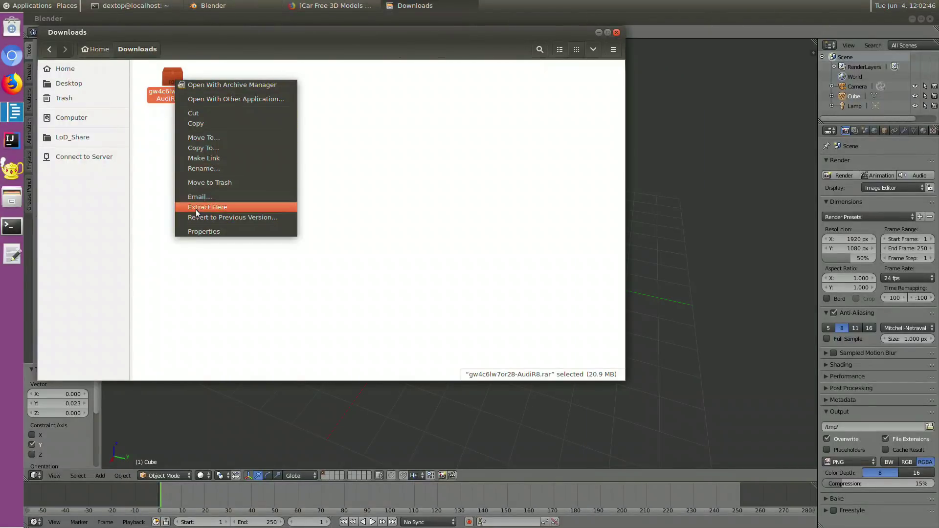
pyautogui.click(237, 207)
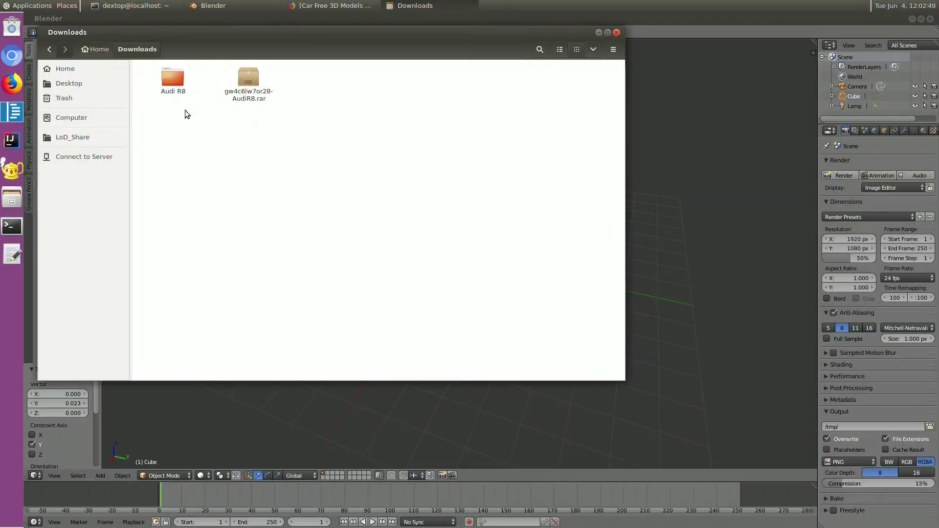
pyautogui.doubleClick(172, 80)
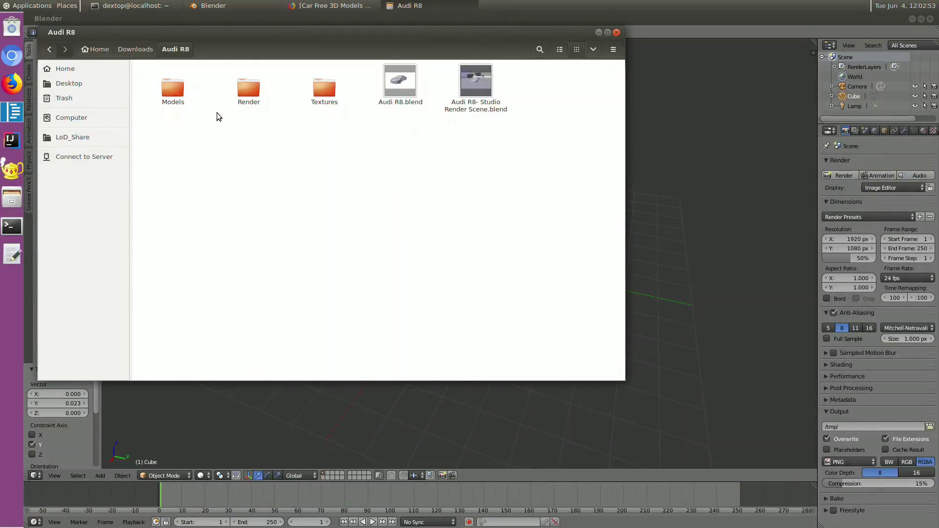
pyautogui.doubleClick(489, 88)
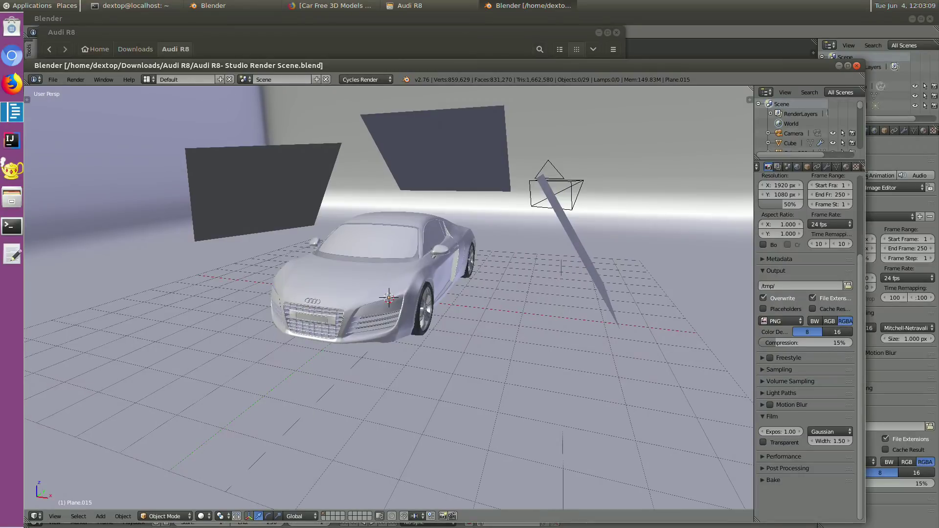
# Step: Orbit the viewport with numpad 6 to view the Audi R8 from its rear side
pyautogui.press('KP_6')
pyautogui.press('KP_6')
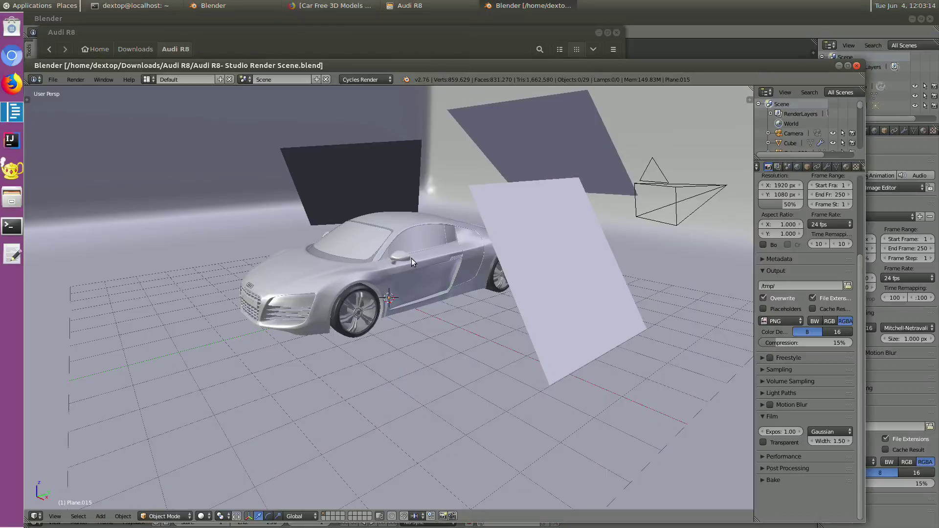
pyautogui.press('KP_6')
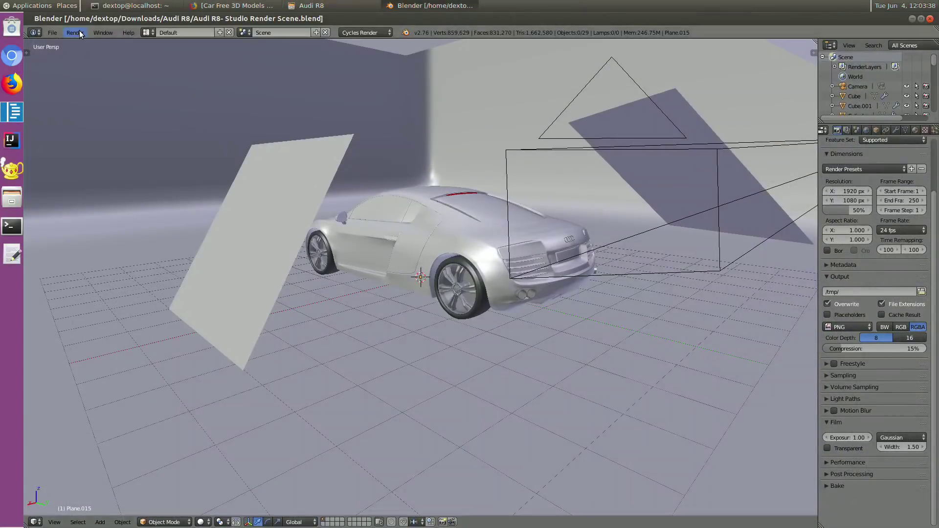
# Step: Render the Audi R8 studio scene with Render > Render Image
pyautogui.click(75, 32)
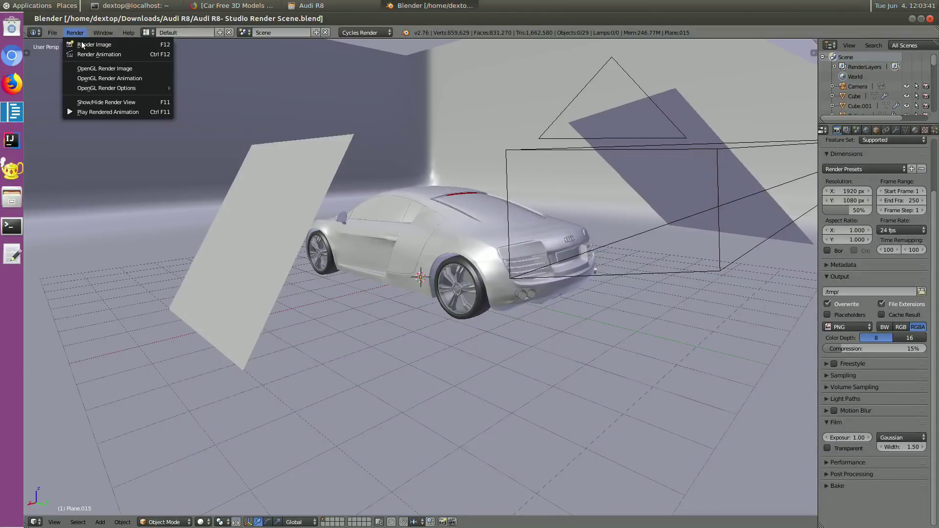
pyautogui.click(82, 45)
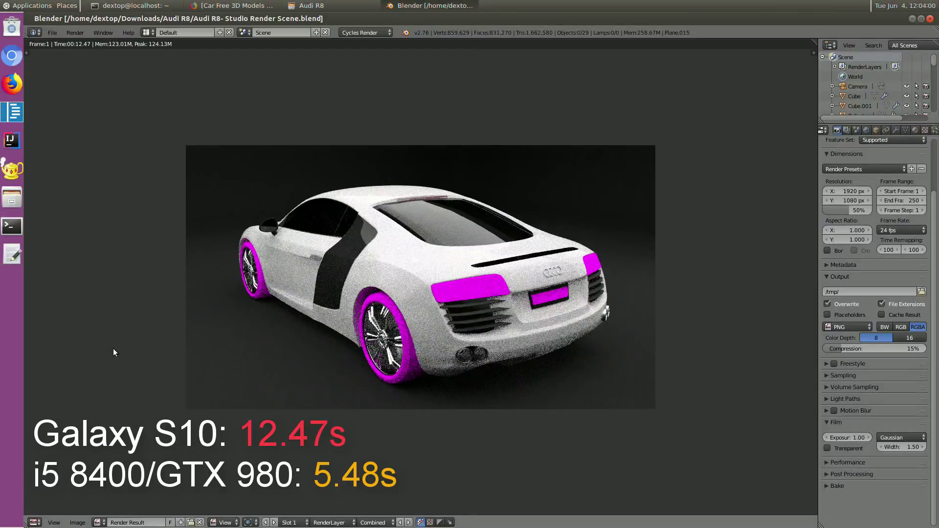
# Step: Switch the editor back to 3D View, orbit to a side-on view of the car, and render again
pyautogui.click(35, 522)
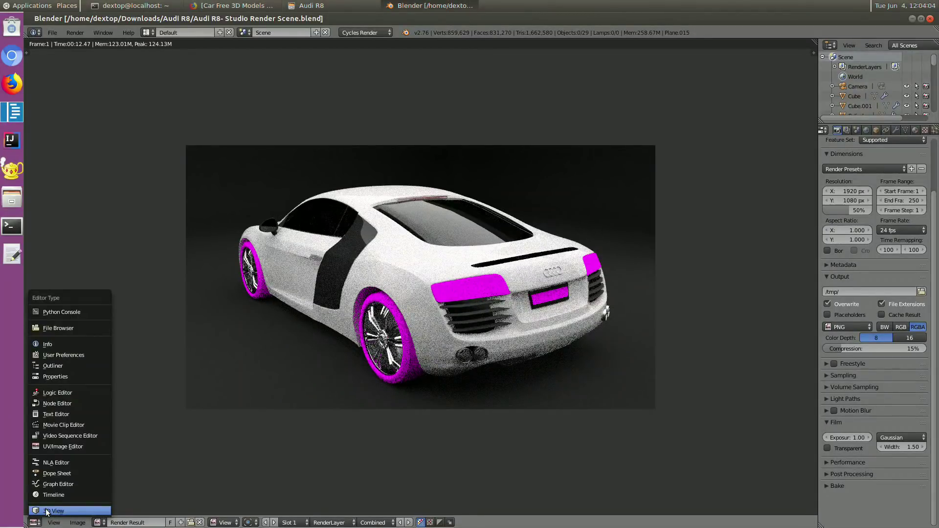
pyautogui.click(48, 511)
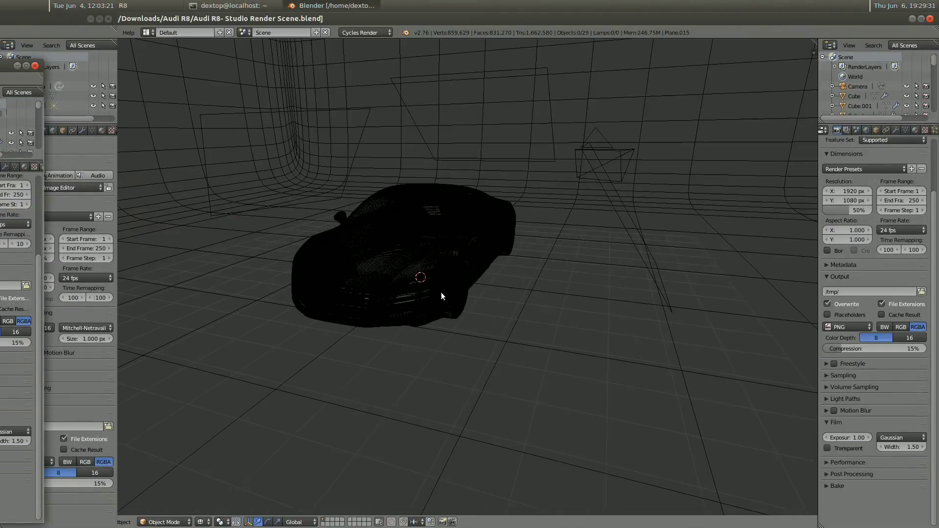
pyautogui.moveTo(431, 294); pyautogui.dragTo(303, 302, button='middle')
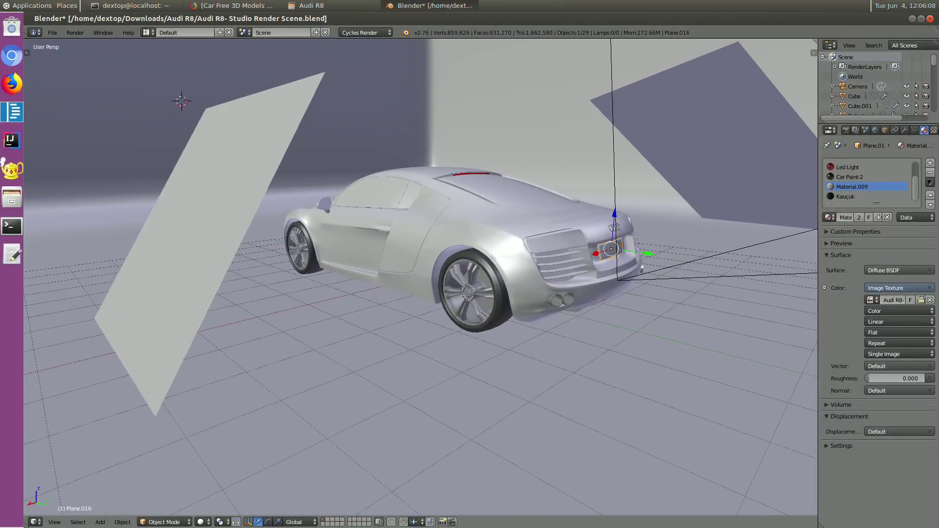
pyautogui.click(75, 33)
pyautogui.click(78, 43)
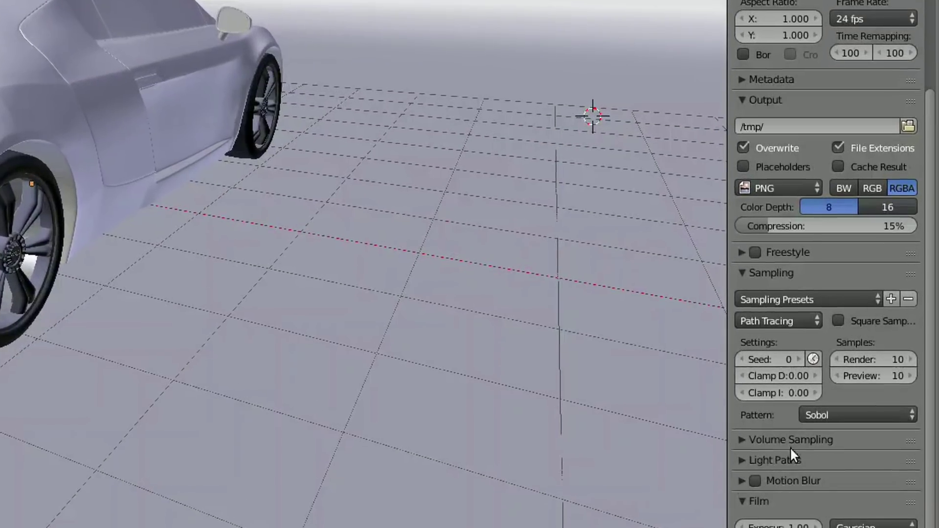
# Step: Edit the Render samples field in Sampling to raise it from 10 to 100
pyautogui.click(895, 359)
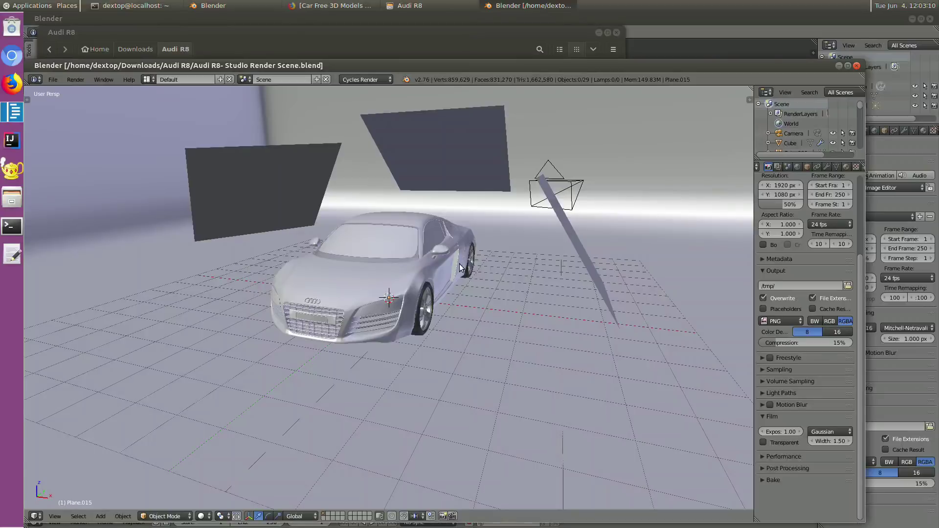
# Step: Move the default cube 2.039 units along the X axis
pyautogui.press('KP_4')
pyautogui.press('KP_4')
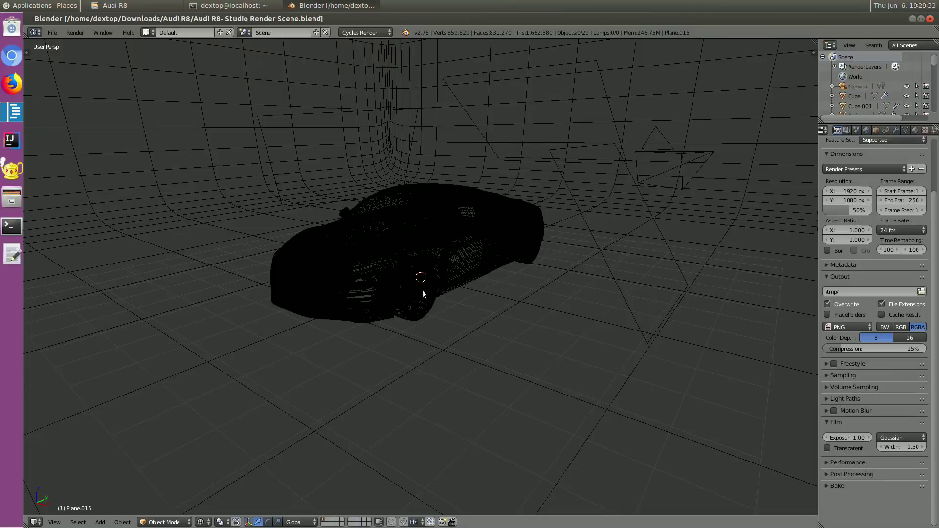
pyautogui.press('KP_4')
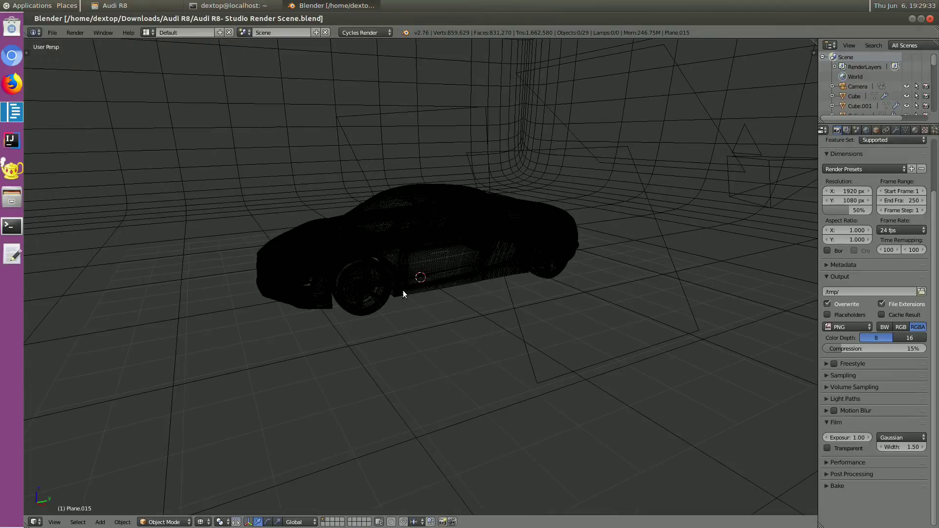
pyautogui.press('KP_4')
pyautogui.press('KP_4')
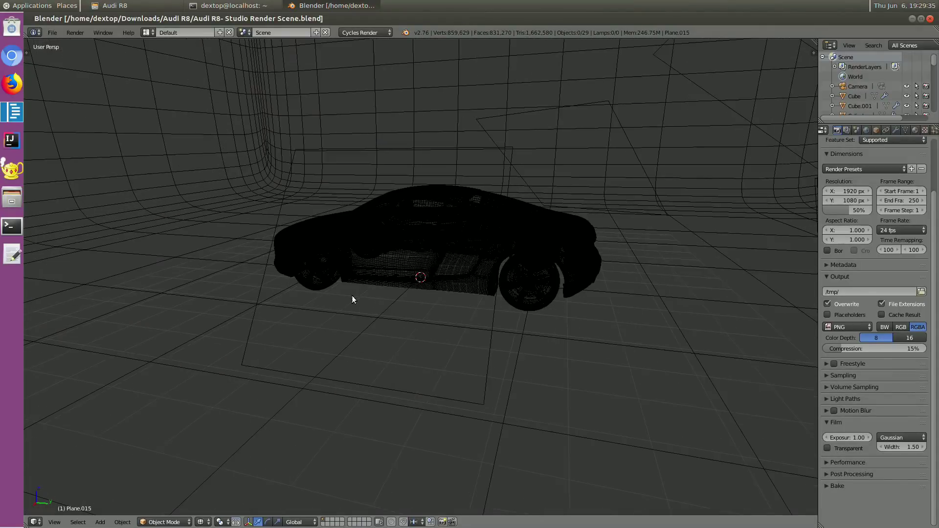
pyautogui.press('KP_4')
pyautogui.press('KP_4')
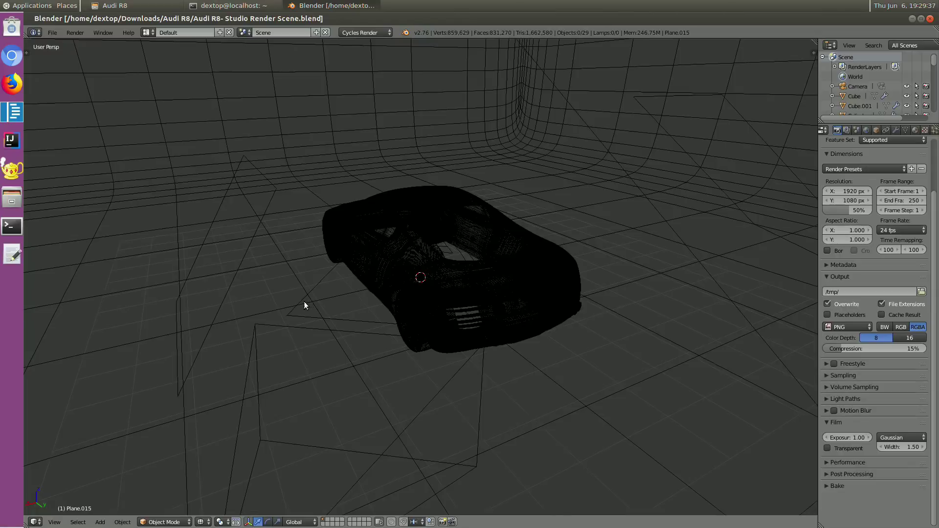
pyautogui.press('KP_4')
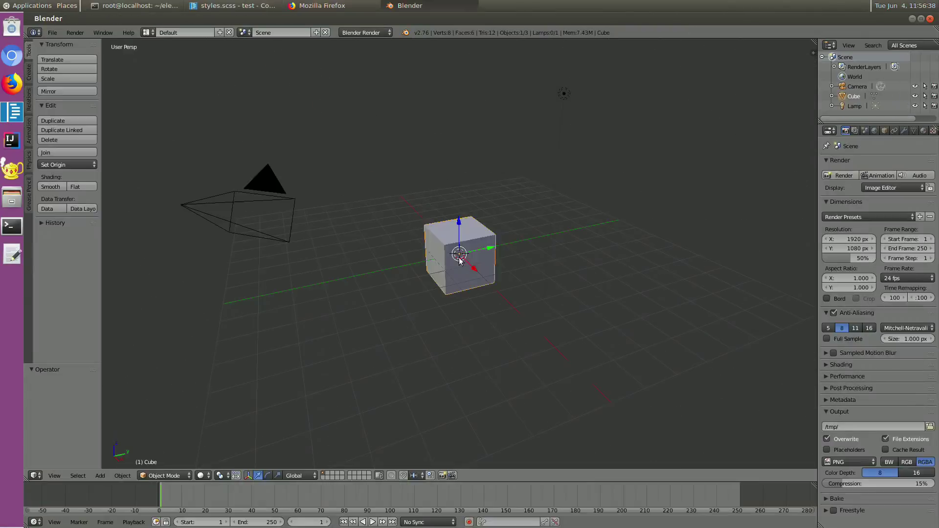
pyautogui.press('g')
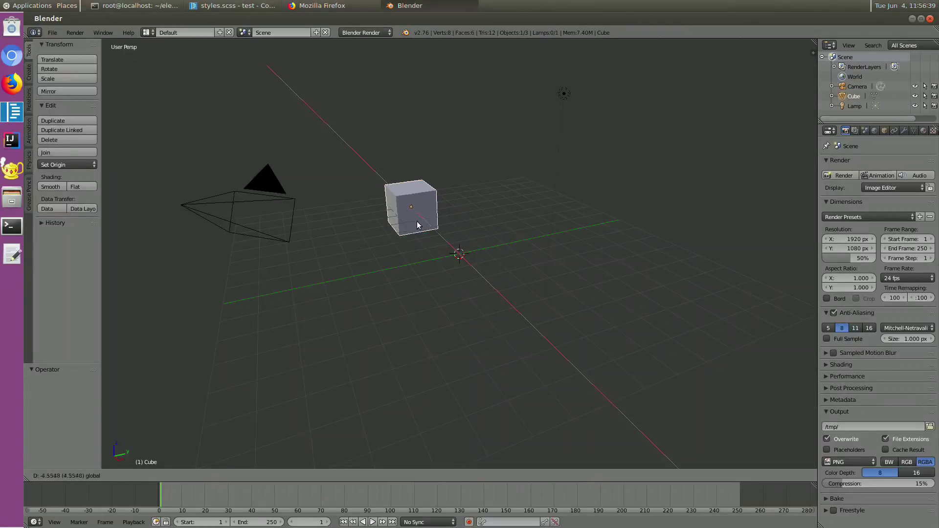
pyautogui.click(487, 249)
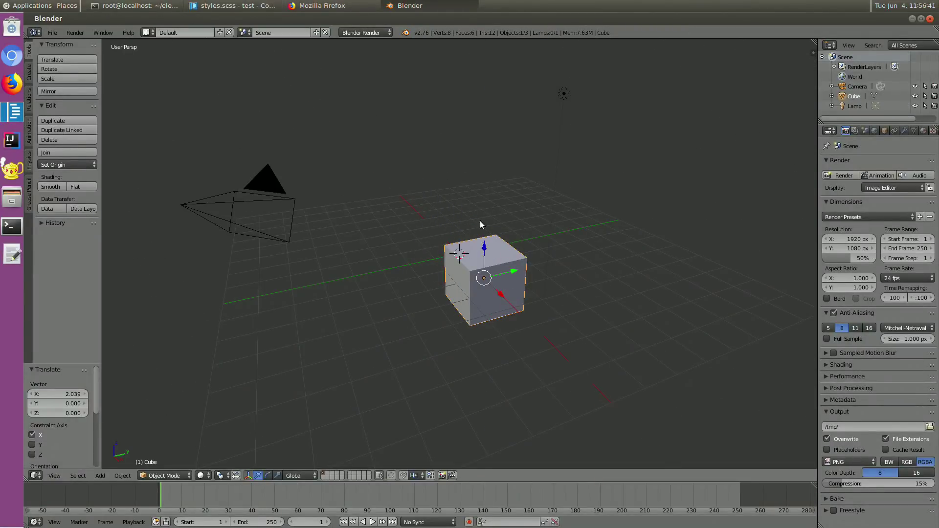
# Step: Raise the cube 1.199 units along the Z axis
pyautogui.press('g')
pyautogui.press('z')
pyautogui.click(506, 234)
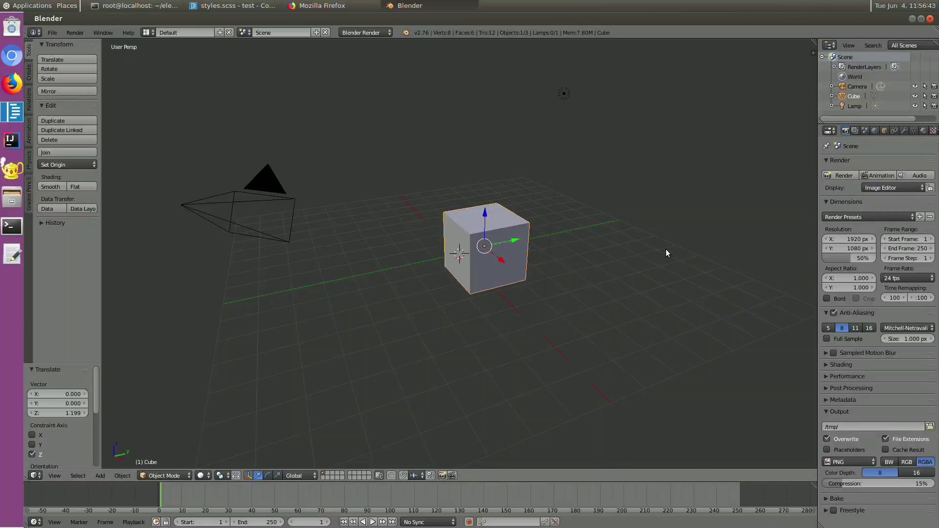